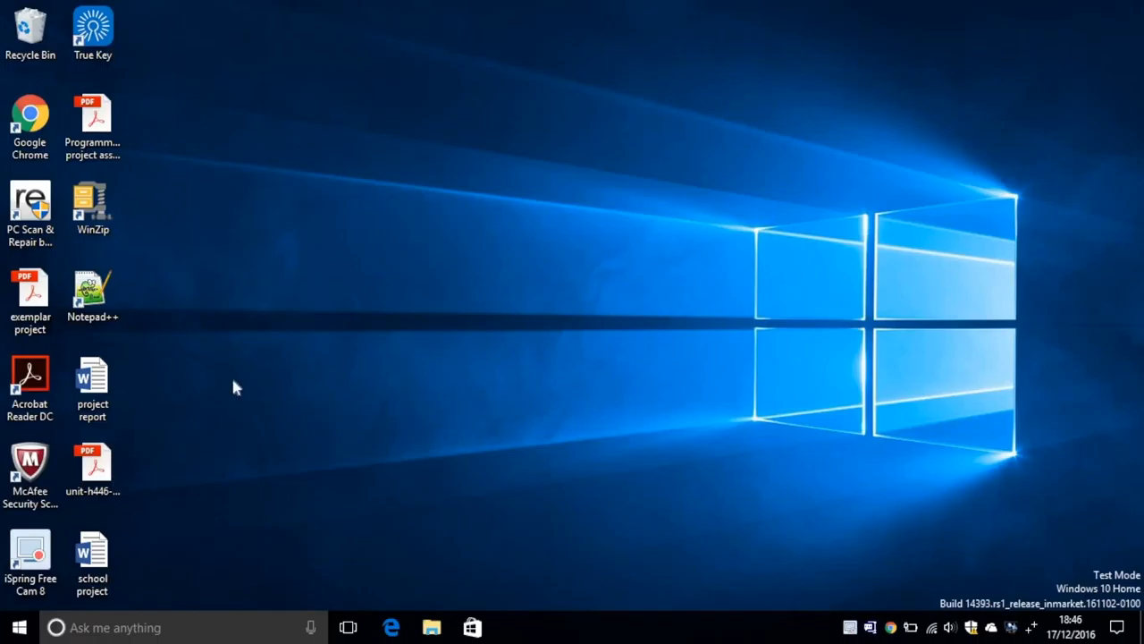
# Step: Launch Chrome, search for trackpad++ and reach the trackpad.forbootcamp.org site
pyautogui.doubleClick(30, 121)
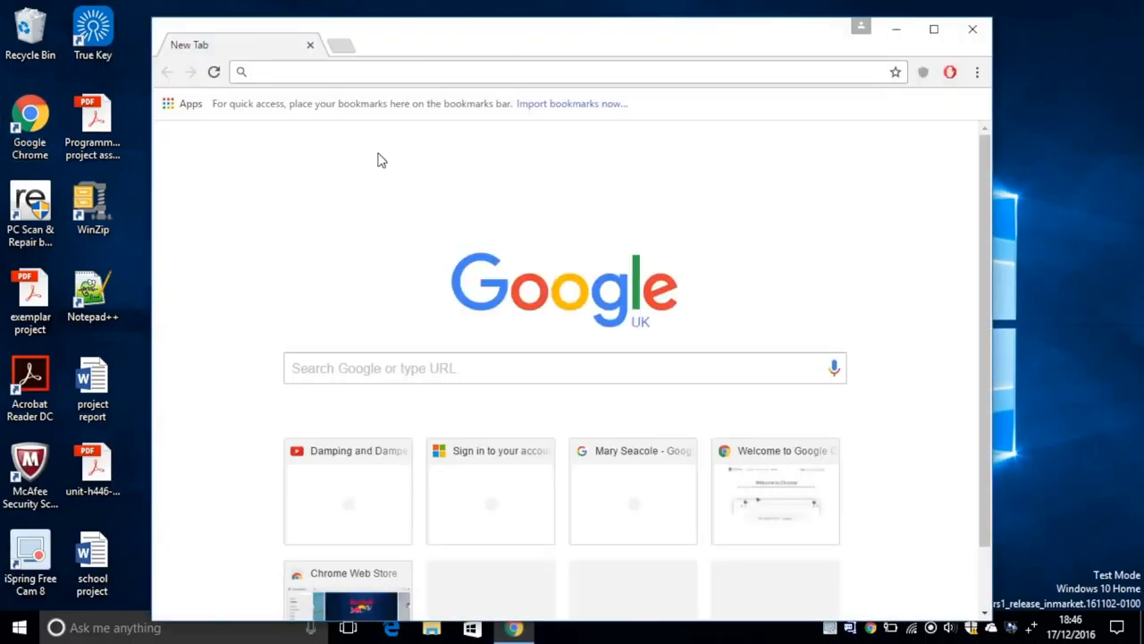
pyautogui.write('trackp')
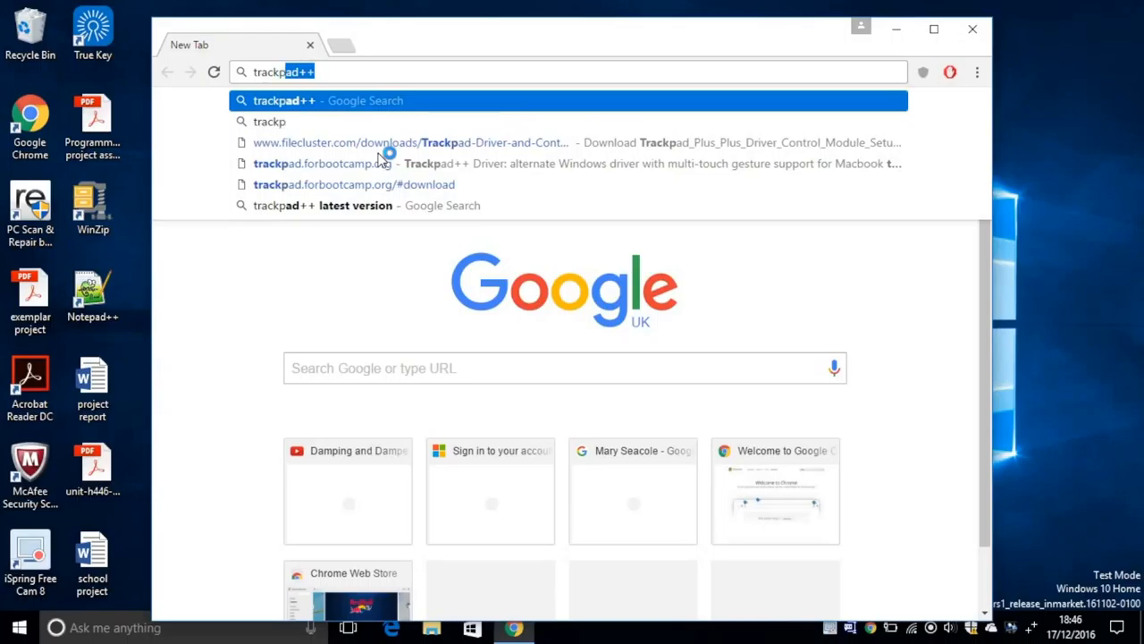
pyautogui.write('ad++')
pyautogui.press('Return')
pyautogui.click(333, 249)
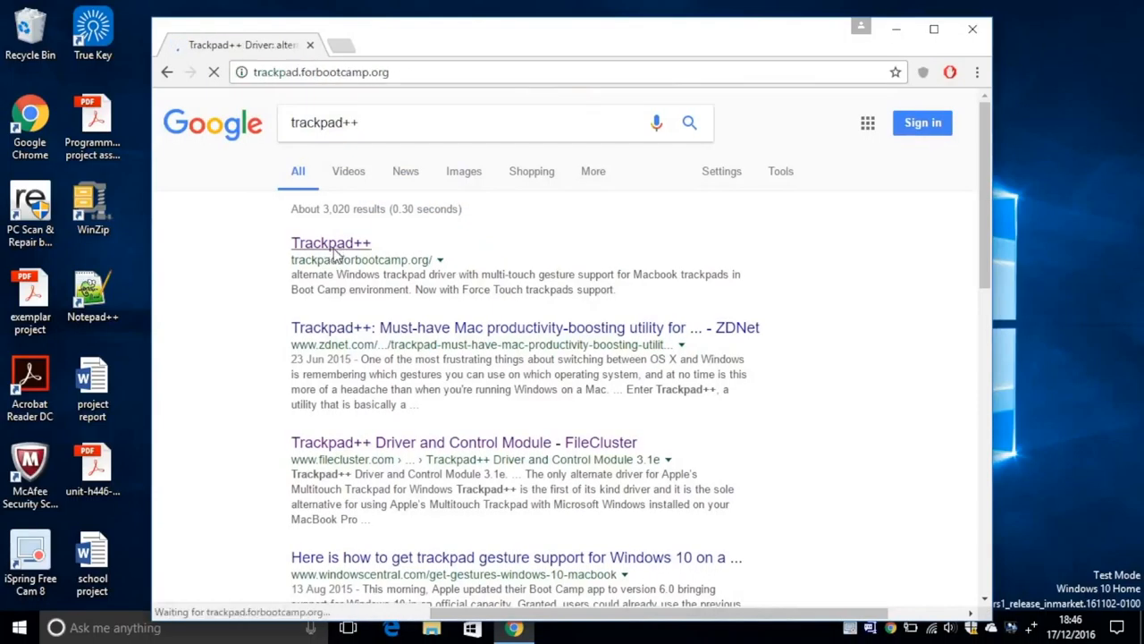
pyautogui.scroll(-1, 650, 196)
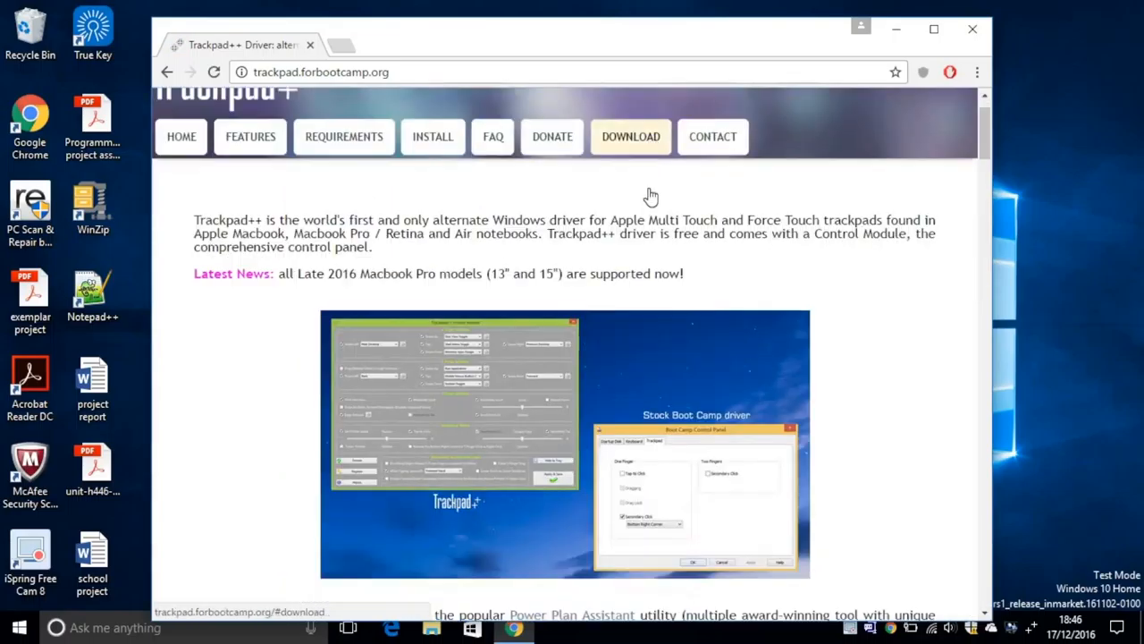
# Step: Jump to the site's DOWNLOAD section for the Windows installer
pyautogui.click(650, 196)
pyautogui.scroll(5, 661, 342)
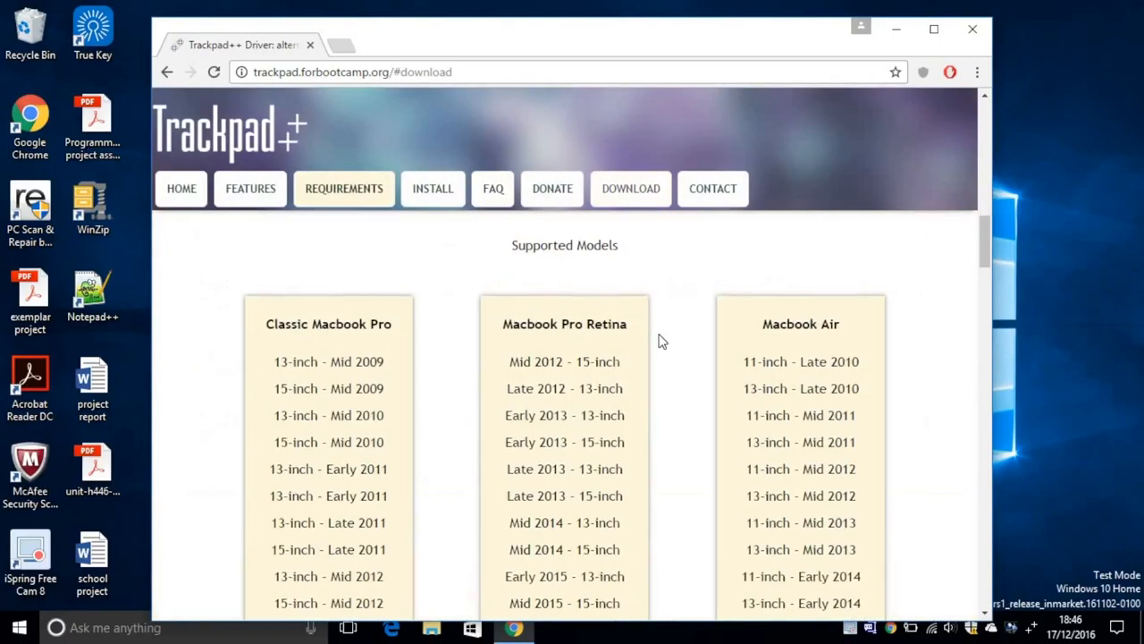
pyautogui.scroll(-10, 662, 341)
pyautogui.scroll(3, 661, 341)
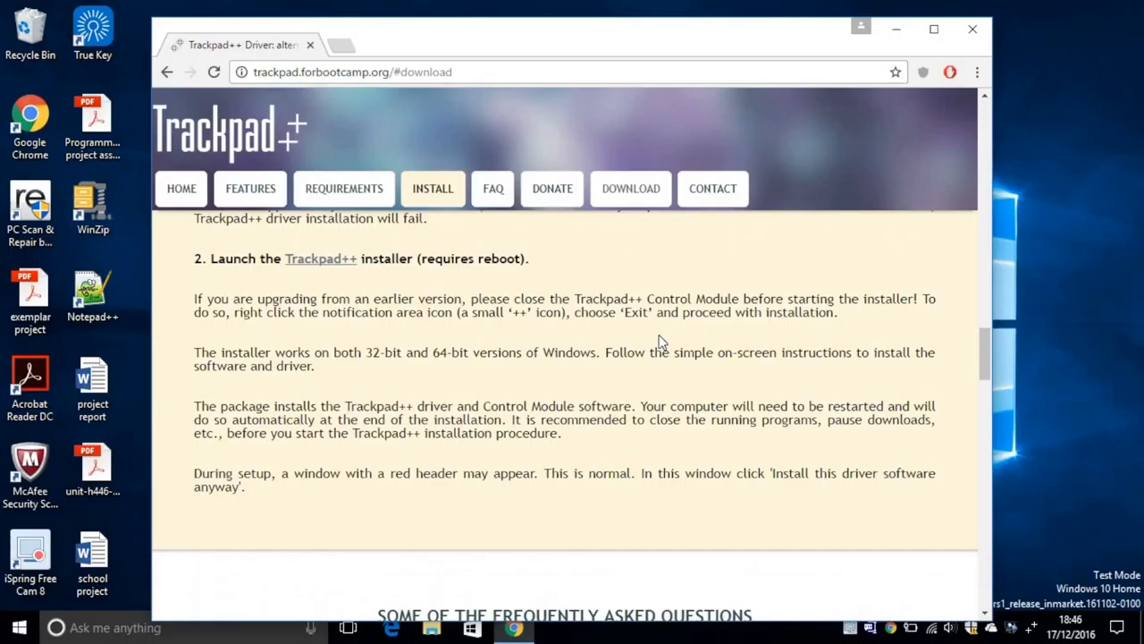
pyautogui.scroll(3, 662, 341)
pyautogui.scroll(3, 662, 341)
pyautogui.scroll(3, 661, 342)
pyautogui.scroll(3, 661, 341)
pyautogui.scroll(-1, 661, 342)
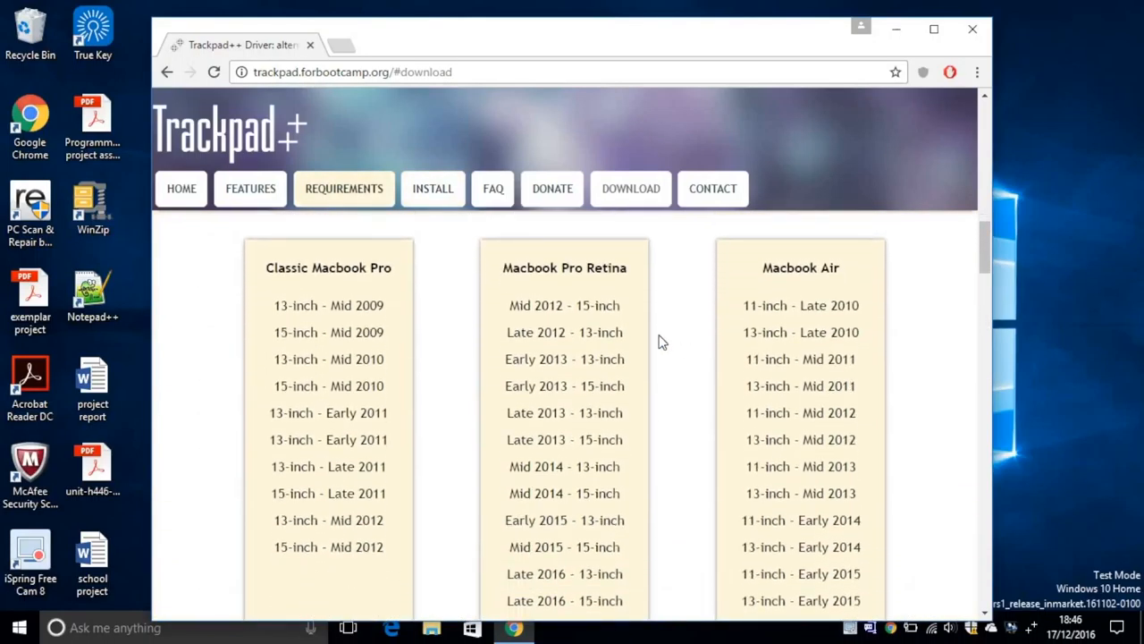
pyautogui.scroll(-1, 661, 341)
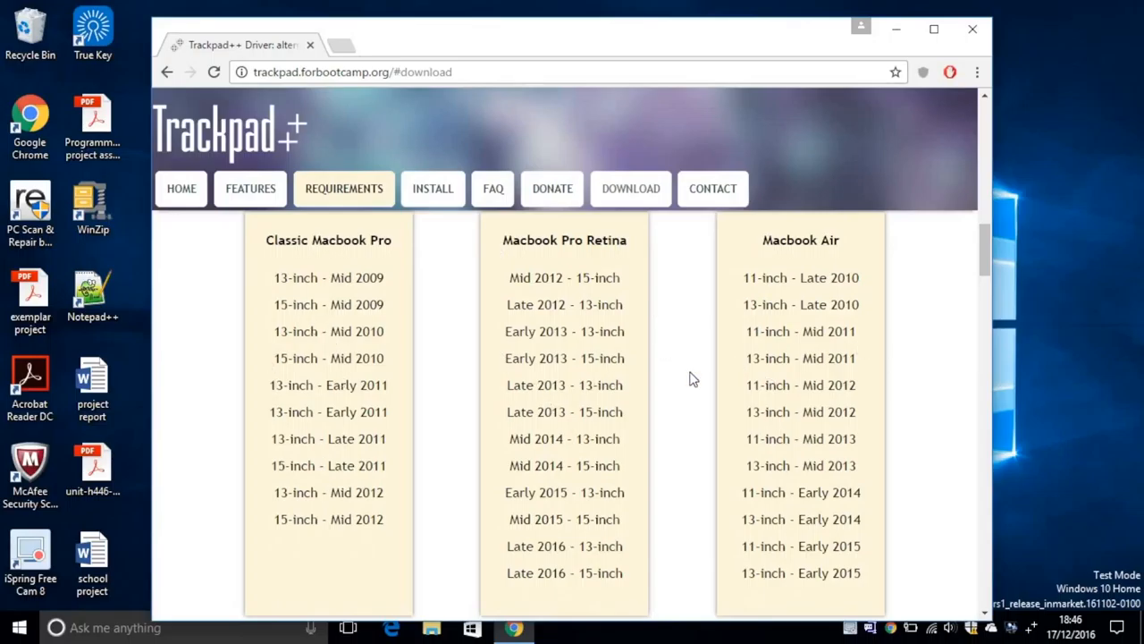
pyautogui.scroll(-2, 690, 378)
pyautogui.scroll(-2, 691, 378)
pyautogui.scroll(1, 690, 378)
pyautogui.scroll(2, 690, 378)
pyautogui.scroll(-10, 690, 379)
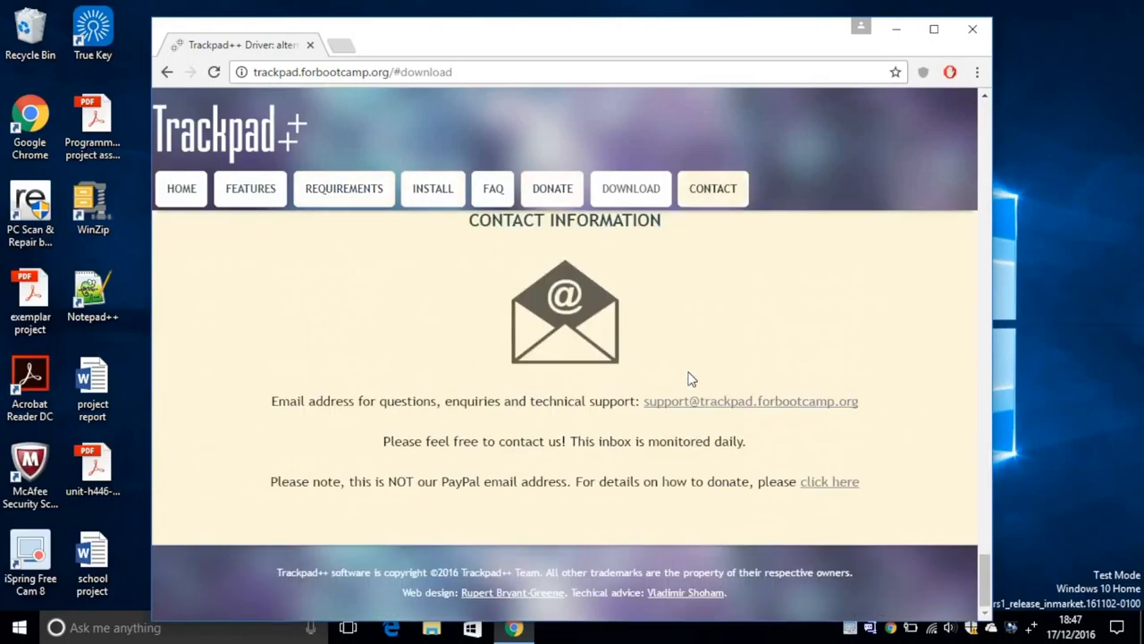
pyautogui.scroll(10, 690, 379)
pyautogui.scroll(5, 688, 374)
pyautogui.scroll(3, 688, 374)
pyautogui.scroll(3, 688, 373)
pyautogui.scroll(3, 688, 374)
pyautogui.scroll(3, 691, 378)
pyautogui.scroll(1, 691, 379)
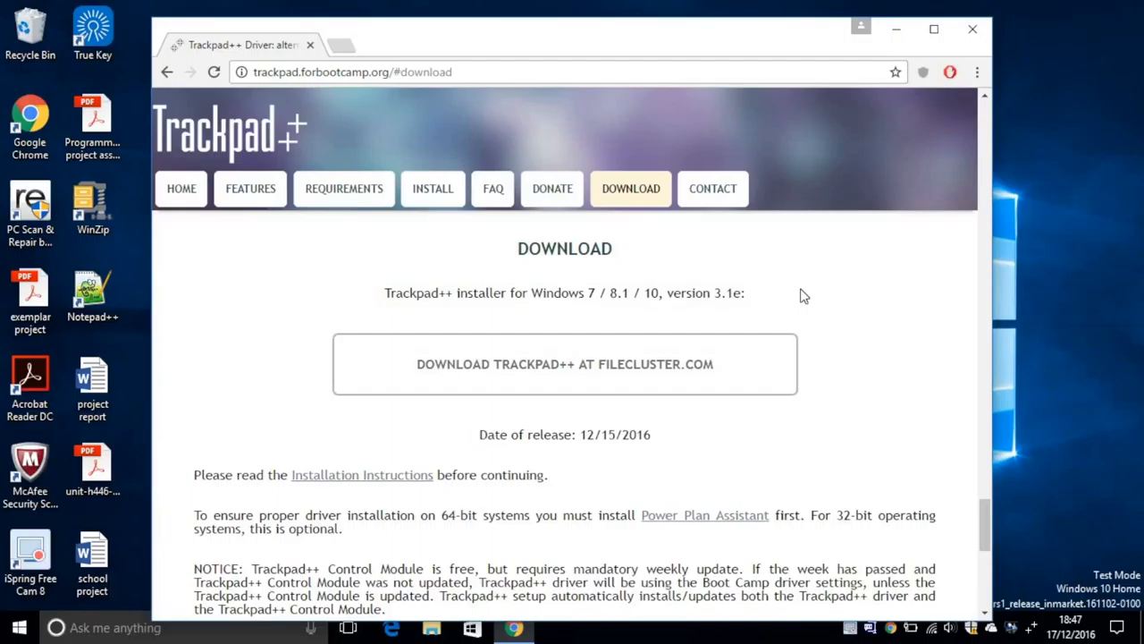
pyautogui.press('super+Tab')
# Step: Identify the laptop as a Late-2010 to Mid-2012 MacBook Air in Trackpad++ Setup
pyautogui.click(514, 579)
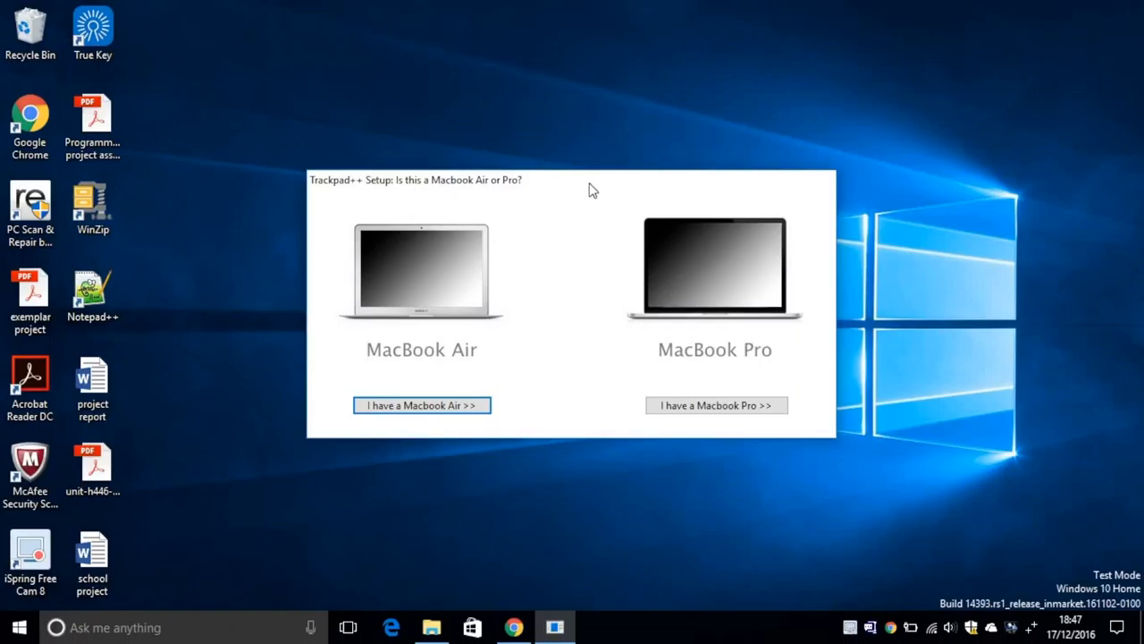
pyautogui.click(427, 407)
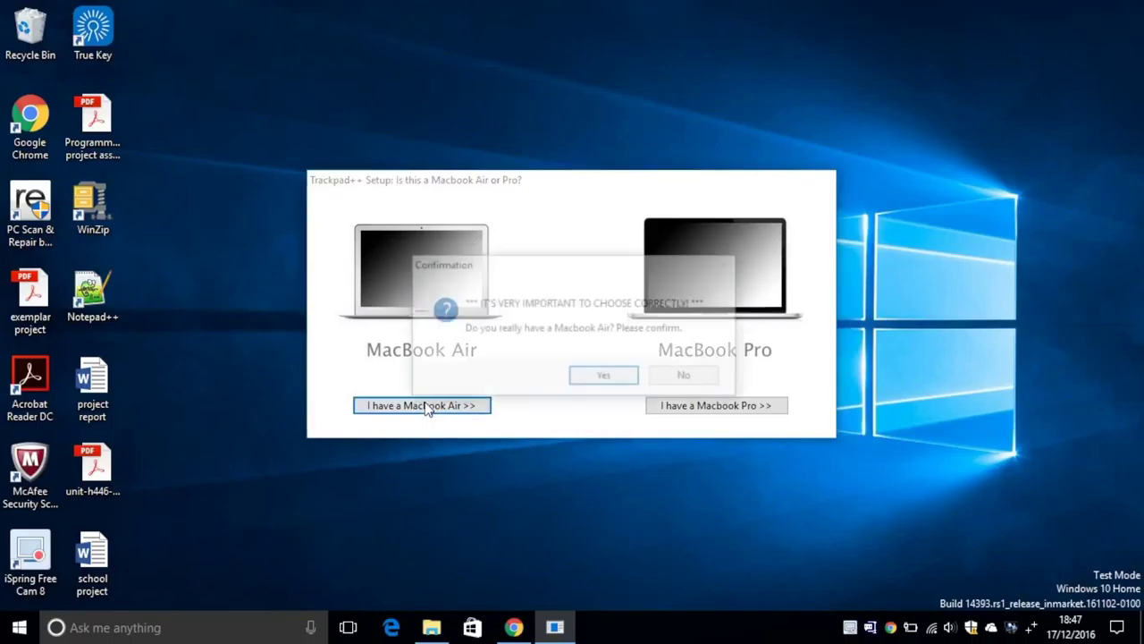
pyautogui.click(604, 379)
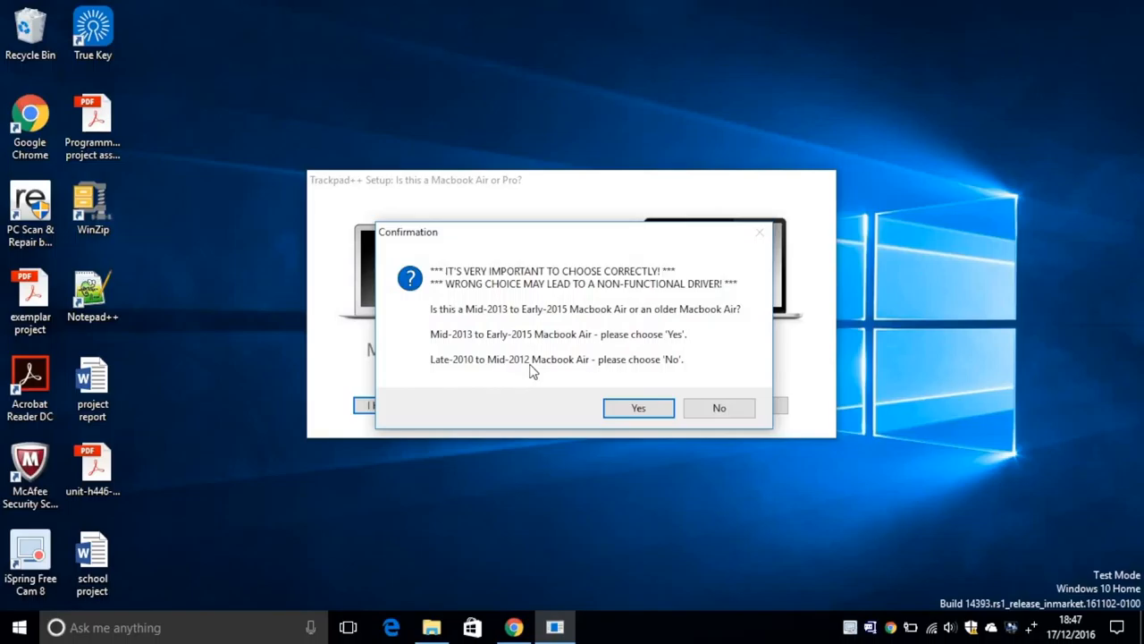
pyautogui.click(738, 408)
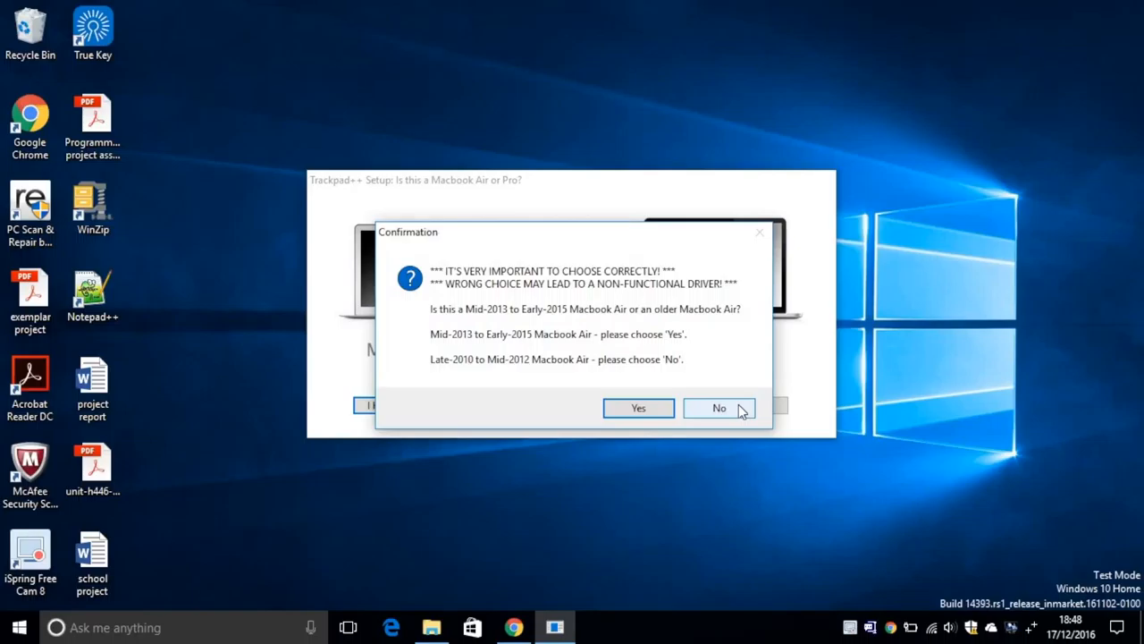
# Step: Open the Trackpad++ Control Module from its system tray icon
pyautogui.click(739, 408)
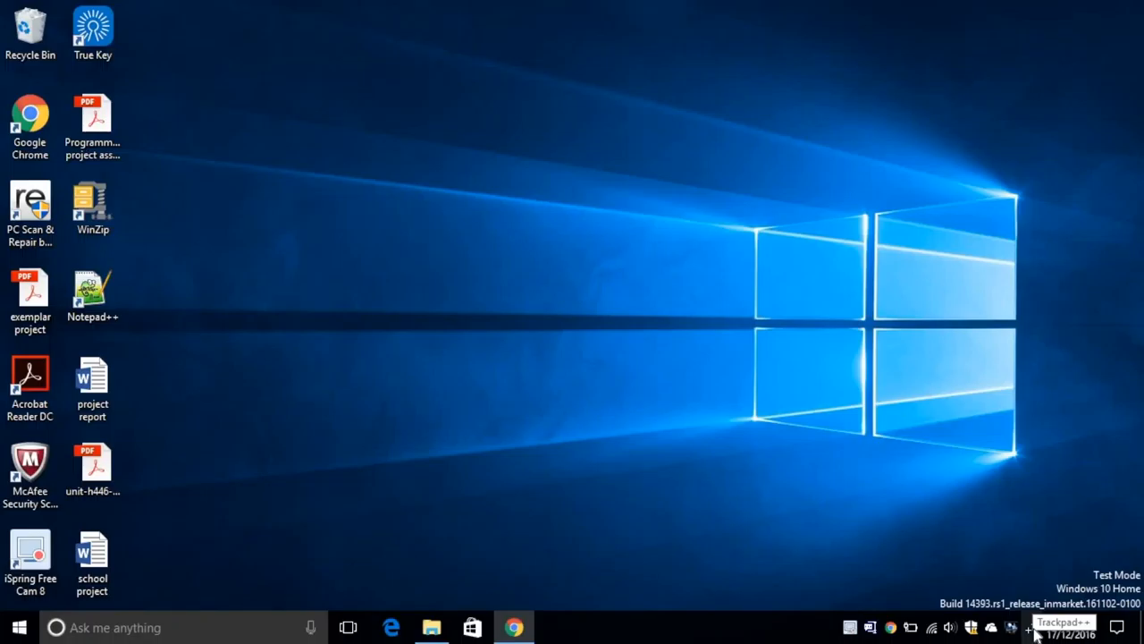
pyautogui.click(1032, 629)
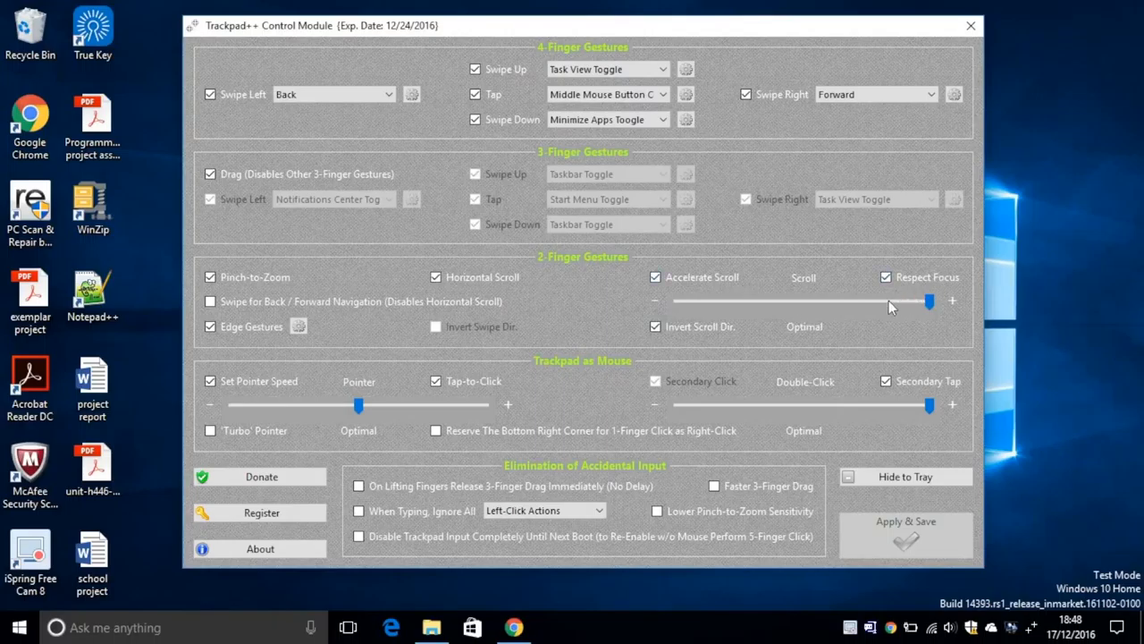
# Step: Try the Double-Click slider at minimum and maximum, leaving it at the middle Optimal position
pyautogui.click(804, 404)
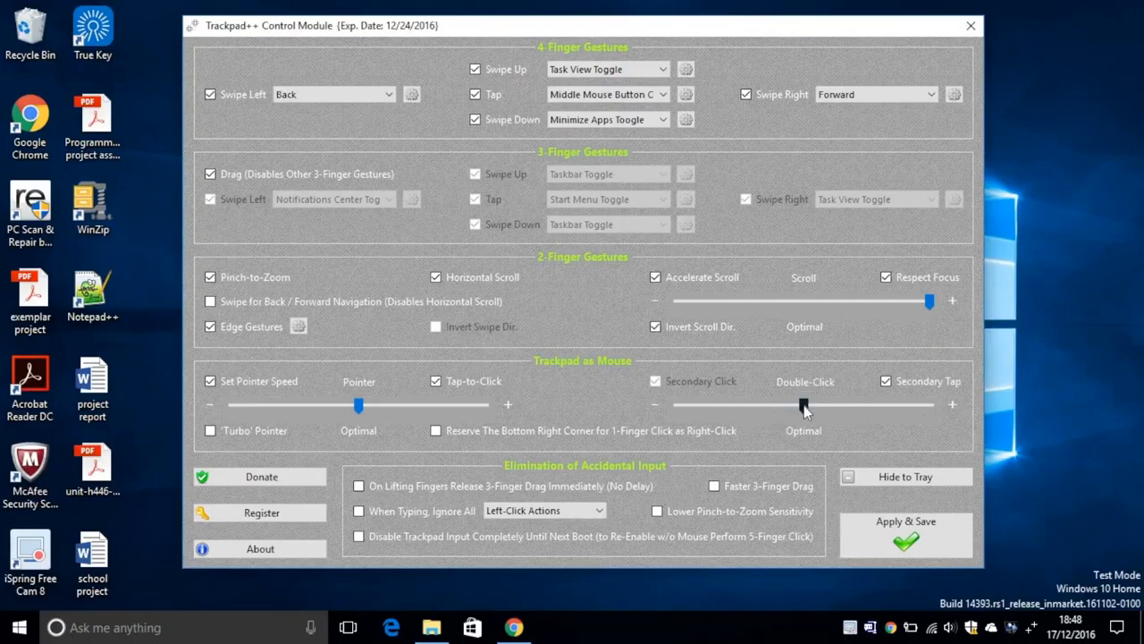
pyautogui.moveTo(804, 405); pyautogui.dragTo(630, 411)
pyautogui.click(801, 404)
pyautogui.moveTo(792, 404); pyautogui.dragTo(934, 407)
pyautogui.moveTo(935, 407); pyautogui.dragTo(821, 410)
pyautogui.click(929, 302)
pyautogui.click(905, 542)
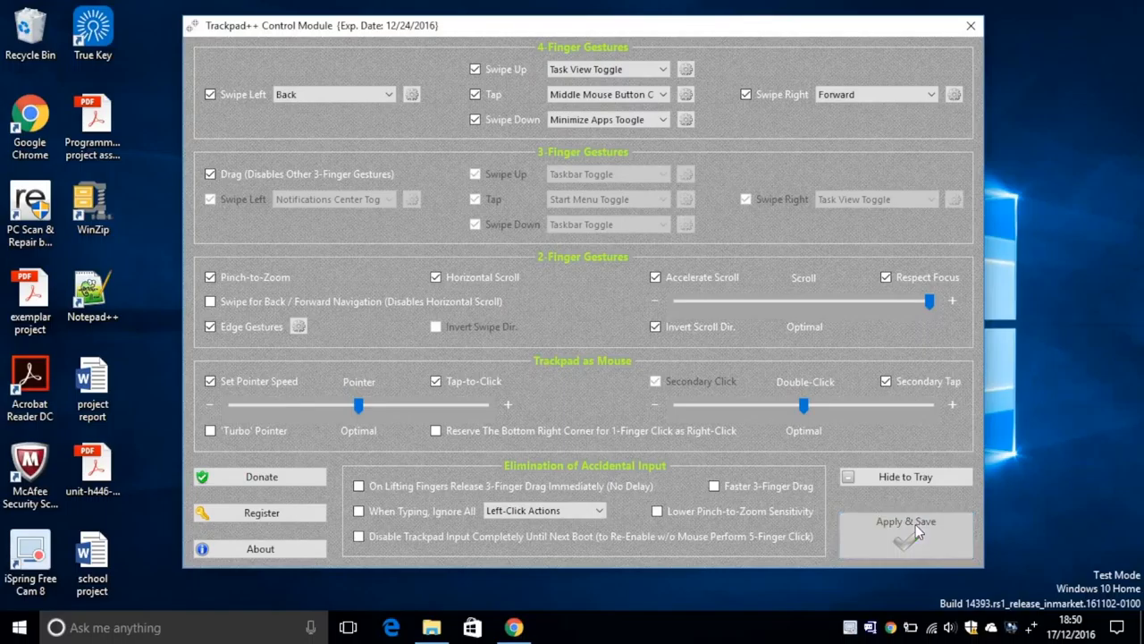
# Step: Close the Trackpad++ Control Module window after saving the settings
pyautogui.click(972, 21)
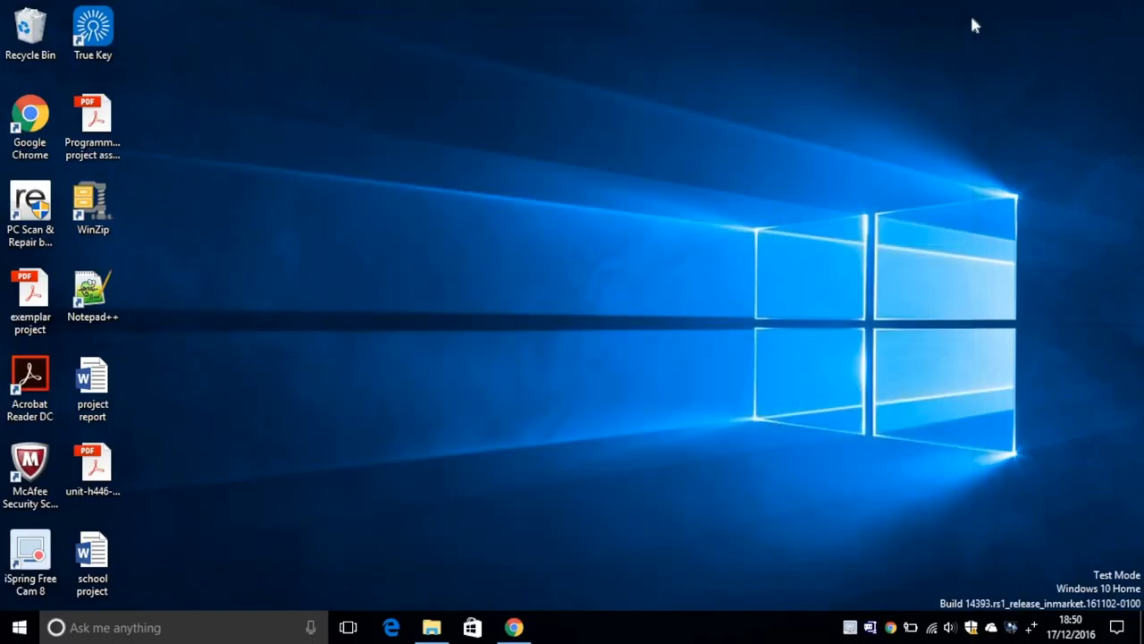